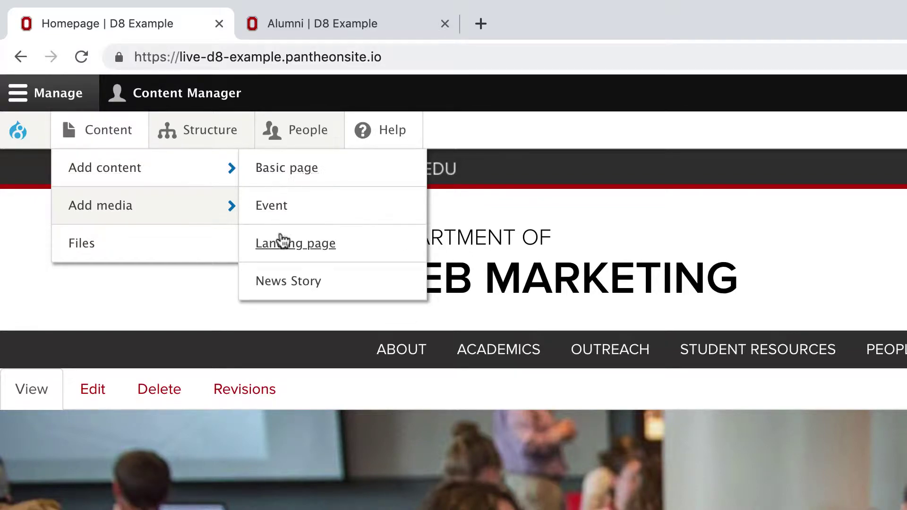
Start a new Landing page from the Add content menu.
{"action": "left_click", "coordinate": [283, 244]}
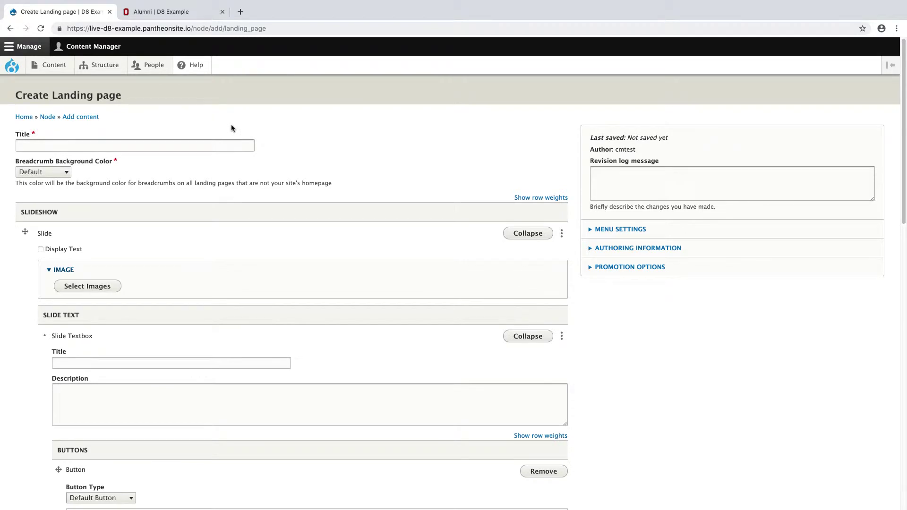
{"action": "scroll", "coordinate": [347, 198], "scroll_direction": "down", "scroll_amount": 2}
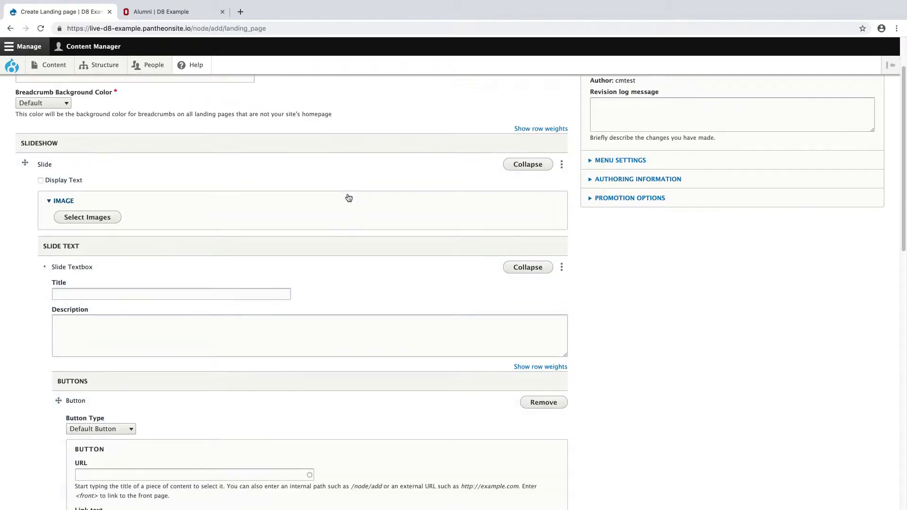
{"action": "scroll", "coordinate": [348, 197], "scroll_direction": "down", "scroll_amount": 1}
{"action": "scroll", "coordinate": [347, 197], "scroll_direction": "down", "scroll_amount": 3}
{"action": "scroll", "coordinate": [348, 197], "scroll_direction": "down", "scroll_amount": 2}
{"action": "scroll", "coordinate": [347, 197], "scroll_direction": "down", "scroll_amount": 1}
{"action": "scroll", "coordinate": [347, 195], "scroll_direction": "down", "scroll_amount": 2}
{"action": "scroll", "coordinate": [347, 194], "scroll_direction": "down", "scroll_amount": 3}
{"action": "scroll", "coordinate": [347, 195], "scroll_direction": "down", "scroll_amount": 1}
{"action": "scroll", "coordinate": [348, 194], "scroll_direction": "down", "scroll_amount": 1}
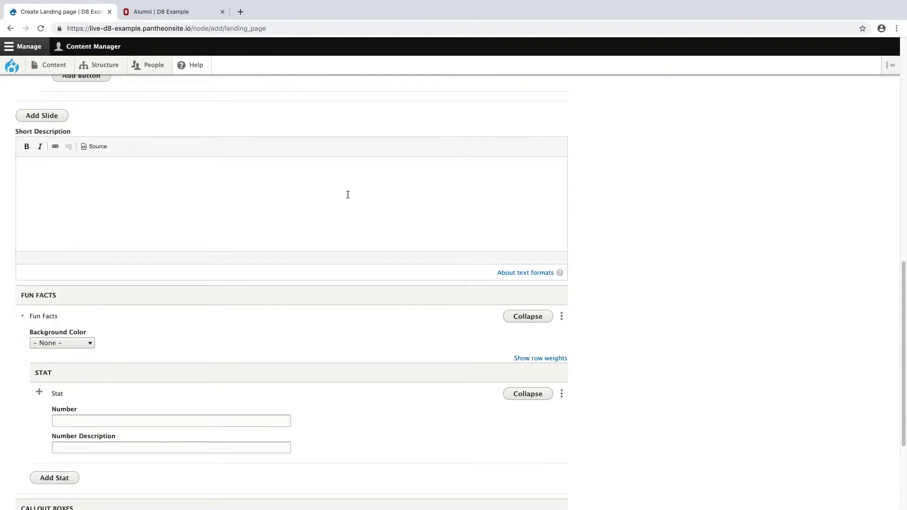
{"action": "scroll", "coordinate": [347, 194], "scroll_direction": "down", "scroll_amount": 2}
{"action": "scroll", "coordinate": [348, 196], "scroll_direction": "up", "scroll_amount": 5}
{"action": "scroll", "coordinate": [348, 197], "scroll_direction": "up", "scroll_amount": 6}
{"action": "scroll", "coordinate": [347, 198], "scroll_direction": "up", "scroll_amount": 4}
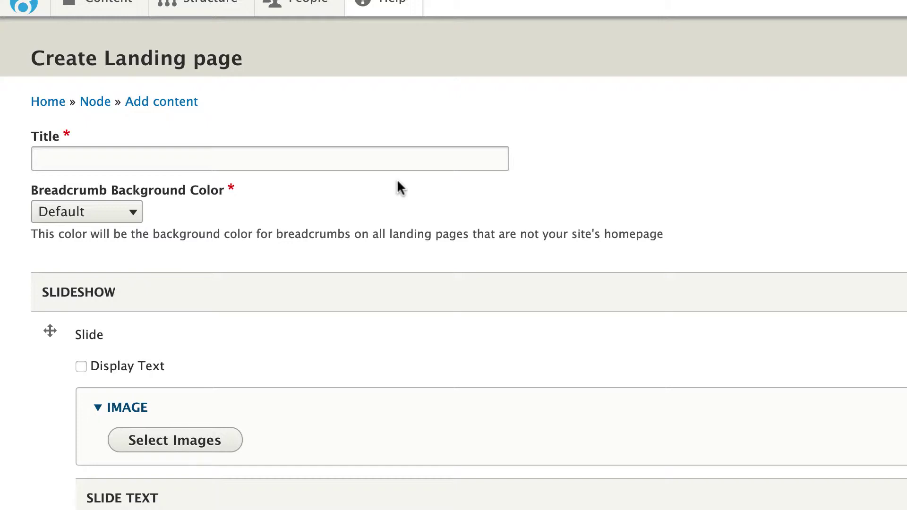
Enter 'Explore Our Campus' as the page title, correcting typos.
{"action": "left_click", "coordinate": [401, 162]}
{"action": "type", "text": "Exok"}
{"action": "key", "text": "BackSpace"}
{"action": "key", "text": "BackSpace"}
{"action": "type", "text": "plk"}
{"action": "key", "text": "BackSpace"}
{"action": "type", "text": "ore ou"}
{"action": "key", "text": "BackSpace"}
{"action": "key", "text": "BackSpace"}
{"action": "type", "text": "Our Campus"}
{"action": "left_click", "coordinate": [671, 33]}
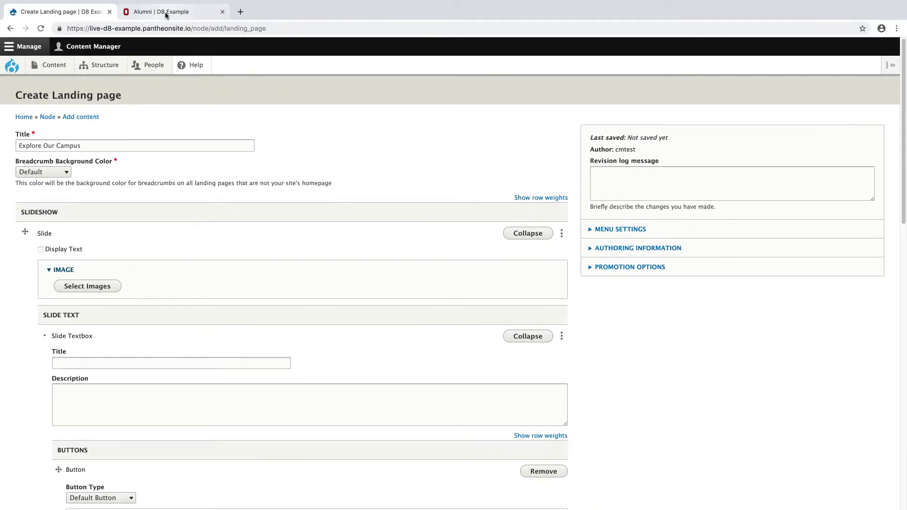
Check the existing Alumni page for reference, then return to the new landing page form.
{"action": "left_click", "coordinate": [166, 13]}
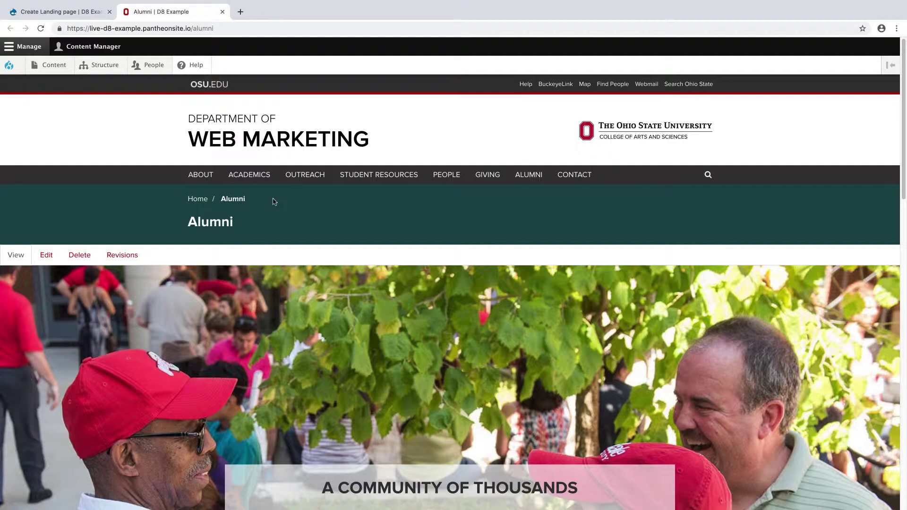
{"action": "left_click", "coordinate": [71, 17]}
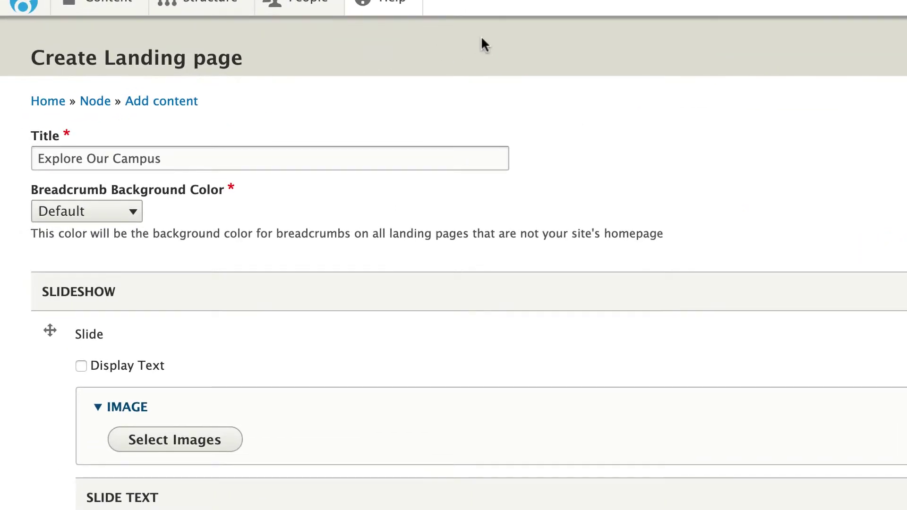
{"action": "left_click", "coordinate": [132, 211]}
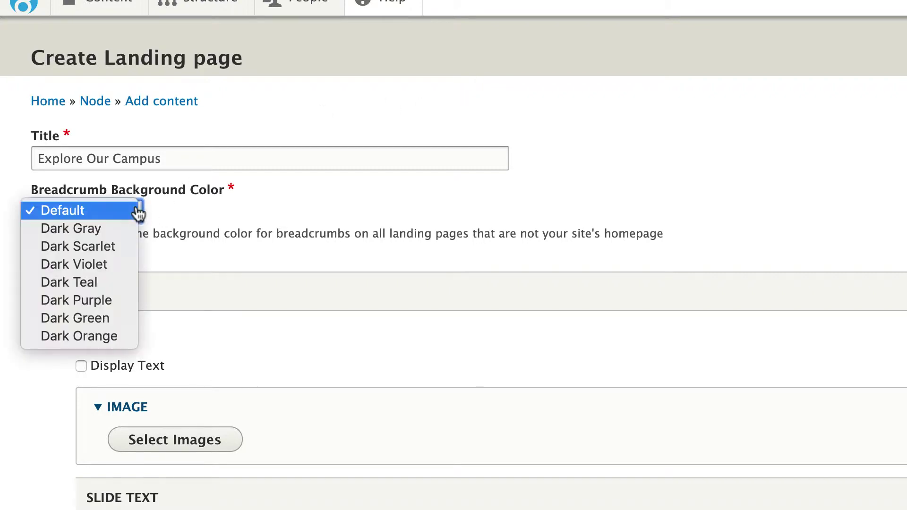
Set the breadcrumb background to Dark Teal and pick walking_9966.jpg from Stock Images.
{"action": "left_click", "coordinate": [116, 284]}
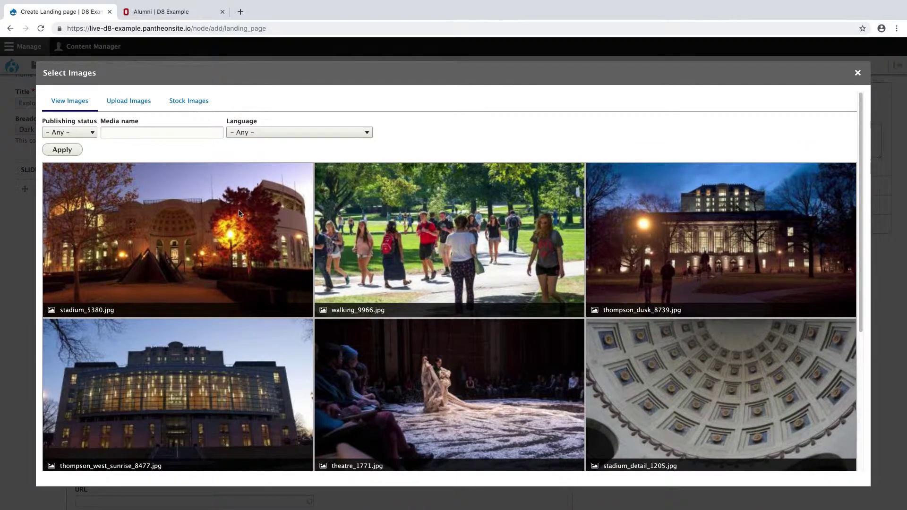
{"action": "left_click", "coordinate": [181, 103]}
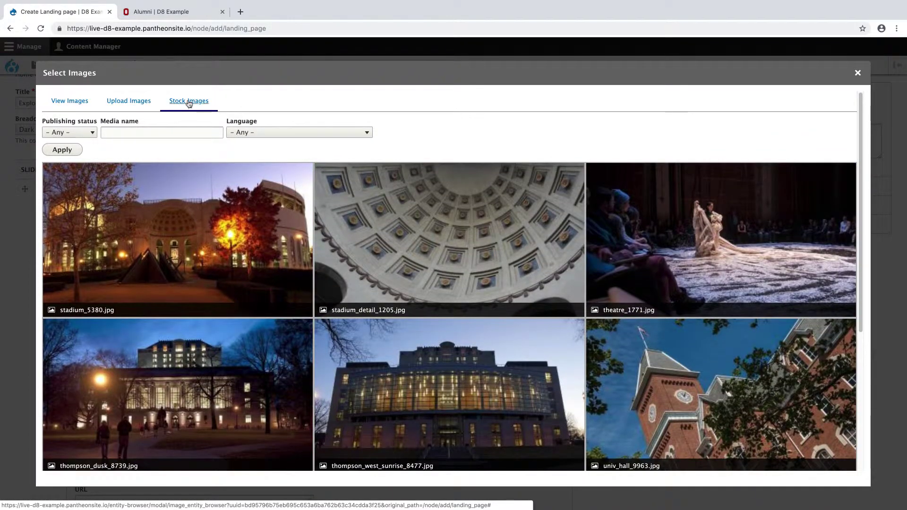
{"action": "scroll", "coordinate": [331, 269], "scroll_direction": "down", "scroll_amount": 3}
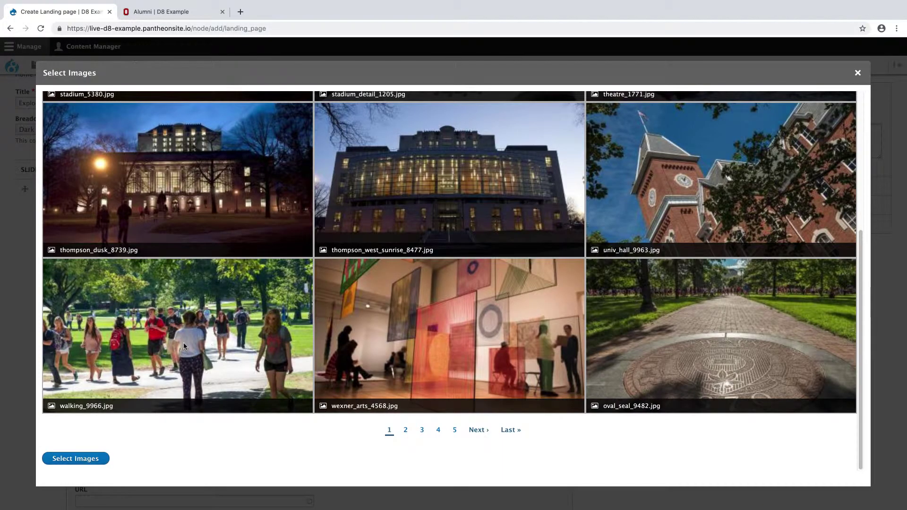
Add the walking-students photo to the slide and enable Display Text, after checking the Alumni banner.
{"action": "left_click", "coordinate": [97, 460]}
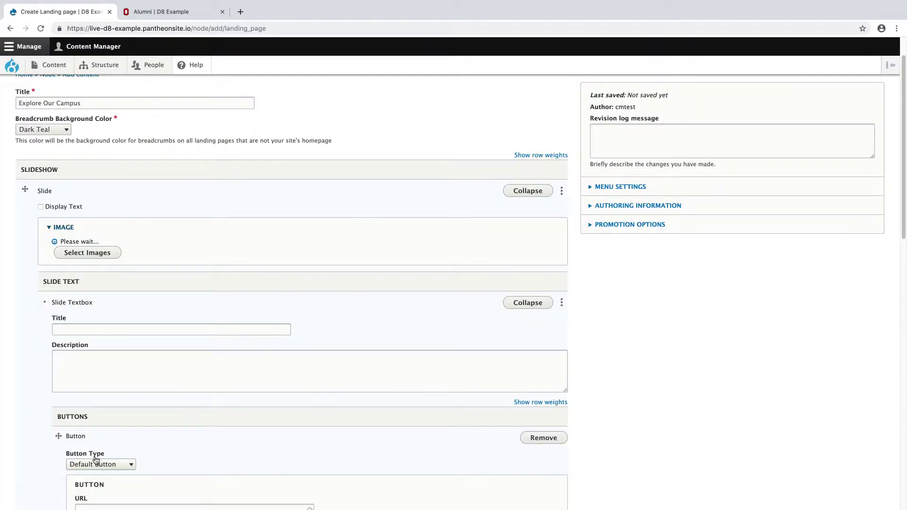
{"action": "scroll", "coordinate": [227, 281], "scroll_direction": "down", "scroll_amount": 1}
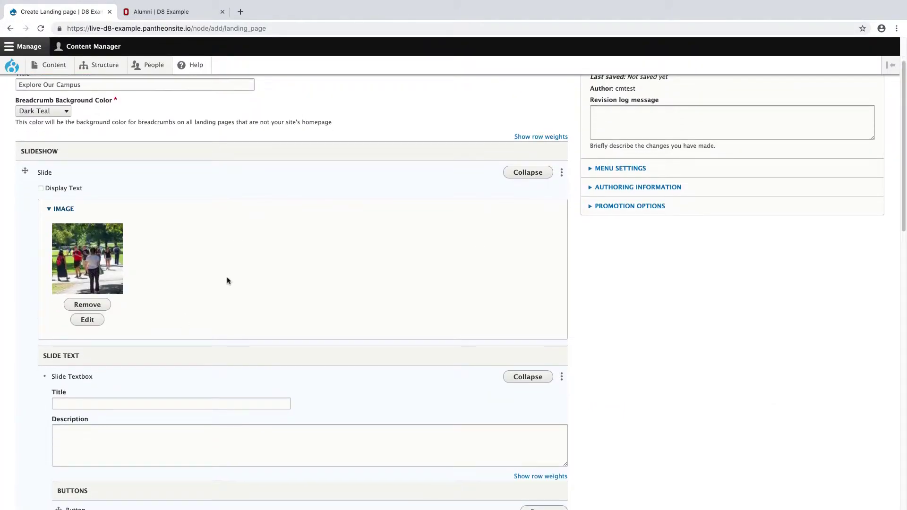
{"action": "left_click", "coordinate": [167, 18]}
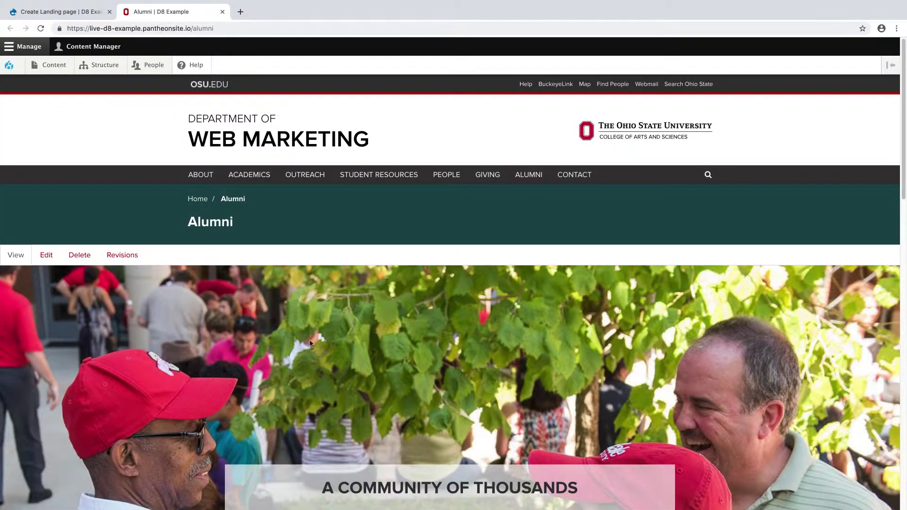
{"action": "scroll", "coordinate": [314, 361], "scroll_direction": "down", "scroll_amount": 3}
{"action": "scroll", "coordinate": [284, 363], "scroll_direction": "down", "scroll_amount": 4}
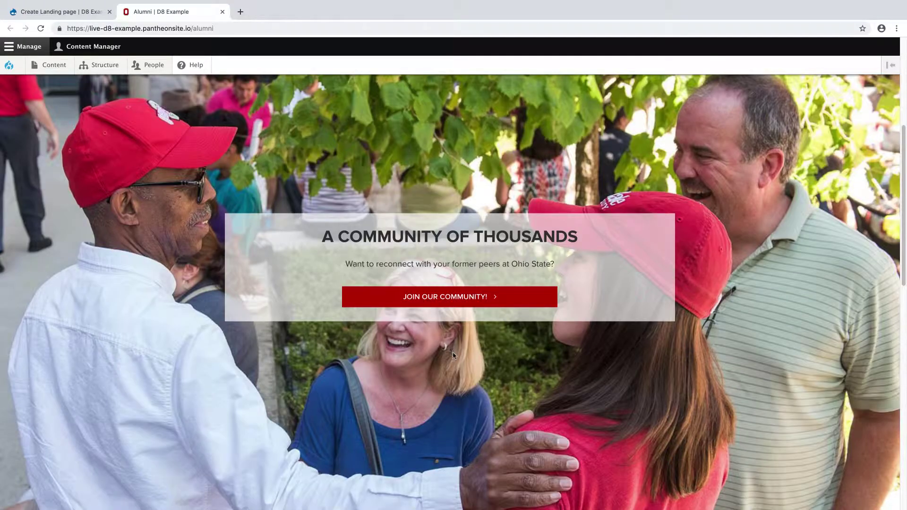
{"action": "left_click", "coordinate": [86, 16]}
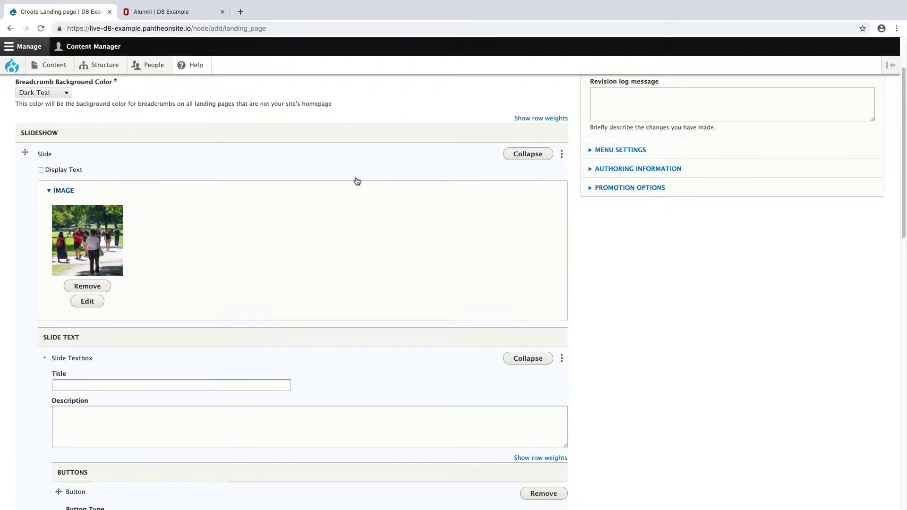
{"action": "scroll", "coordinate": [353, 187], "scroll_direction": "down", "scroll_amount": 2}
{"action": "scroll", "coordinate": [351, 185], "scroll_direction": "down", "scroll_amount": 1}
{"action": "scroll", "coordinate": [351, 186], "scroll_direction": "down", "scroll_amount": 1}
{"action": "left_click", "coordinate": [110, 62]}
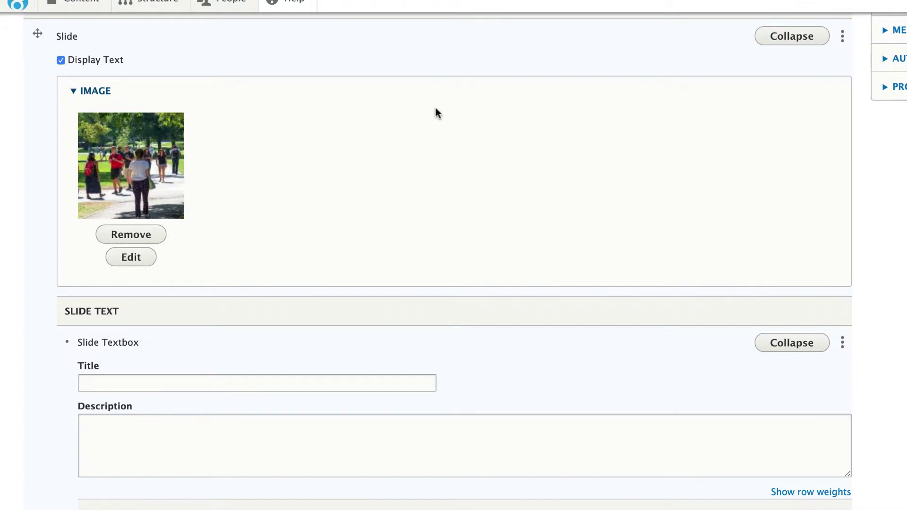
{"action": "scroll", "coordinate": [435, 113], "scroll_direction": "down", "scroll_amount": 1}
{"action": "scroll", "coordinate": [434, 113], "scroll_direction": "down", "scroll_amount": 1}
{"action": "scroll", "coordinate": [434, 112], "scroll_direction": "down", "scroll_amount": 1}
{"action": "scroll", "coordinate": [434, 111], "scroll_direction": "down", "scroll_amount": 1}
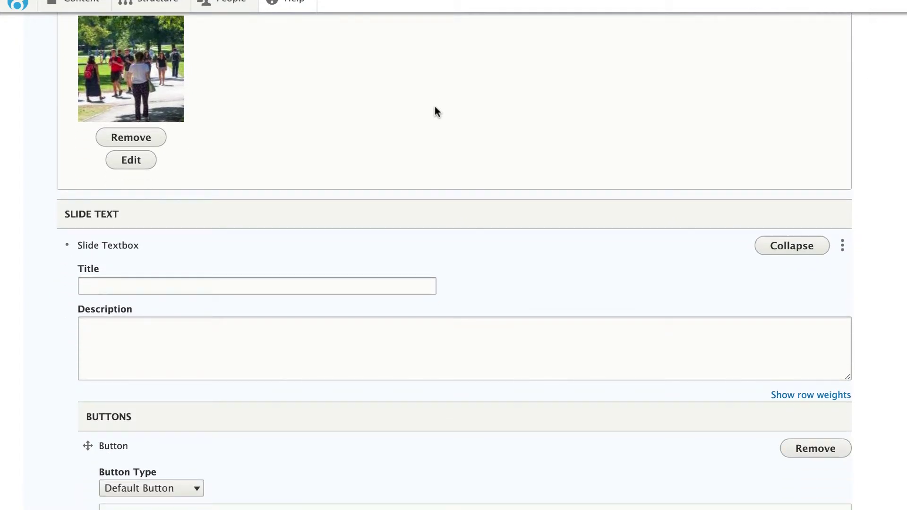
{"action": "scroll", "coordinate": [435, 112], "scroll_direction": "down", "scroll_amount": 2}
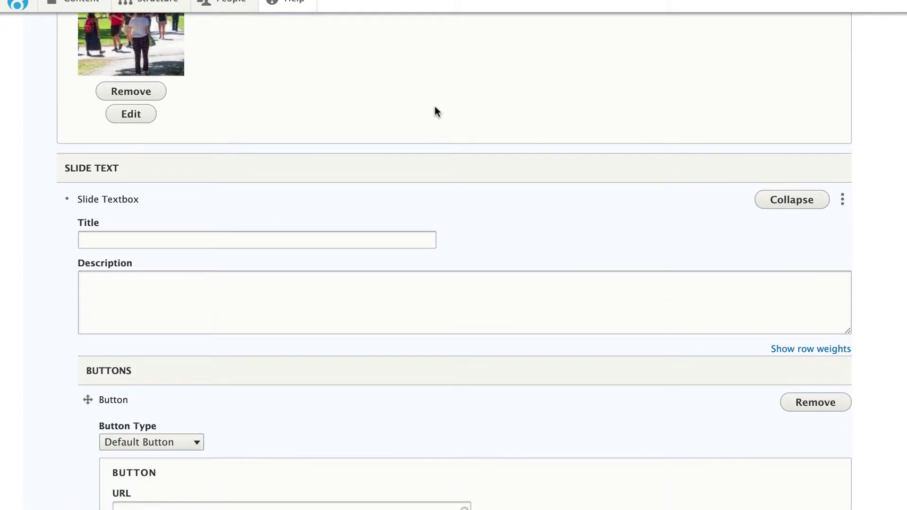
Title the slide 'Check Out Our Campus' with description 'Interested in visiting Ohio State? Get in touch to schedule a tour!'.
{"action": "left_click", "coordinate": [328, 234]}
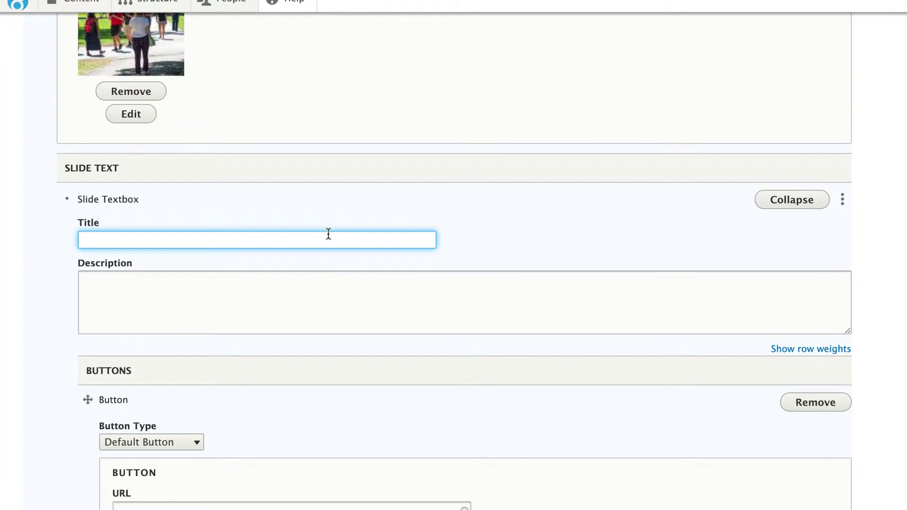
{"action": "type", "text": "Check"}
{"action": "type", "text": " Out Our Campus"}
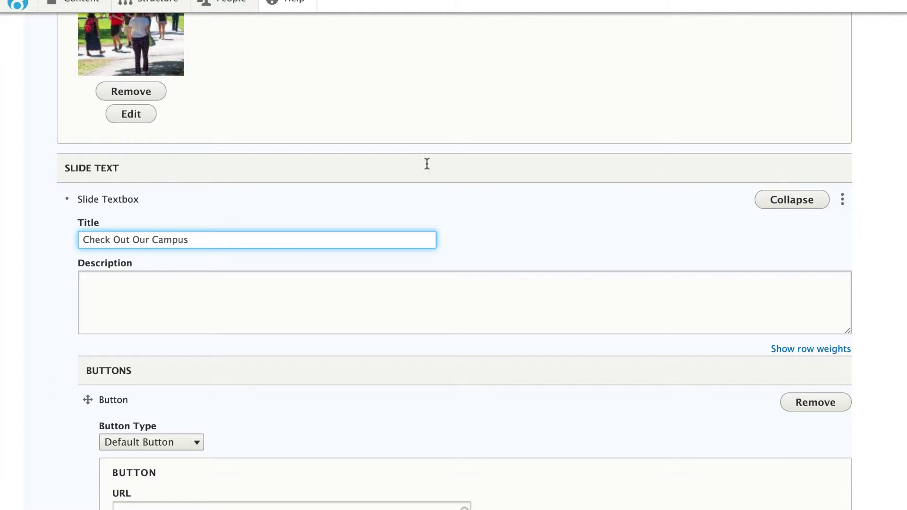
{"action": "left_click", "coordinate": [423, 284]}
{"action": "type", "text": "Interested in "}
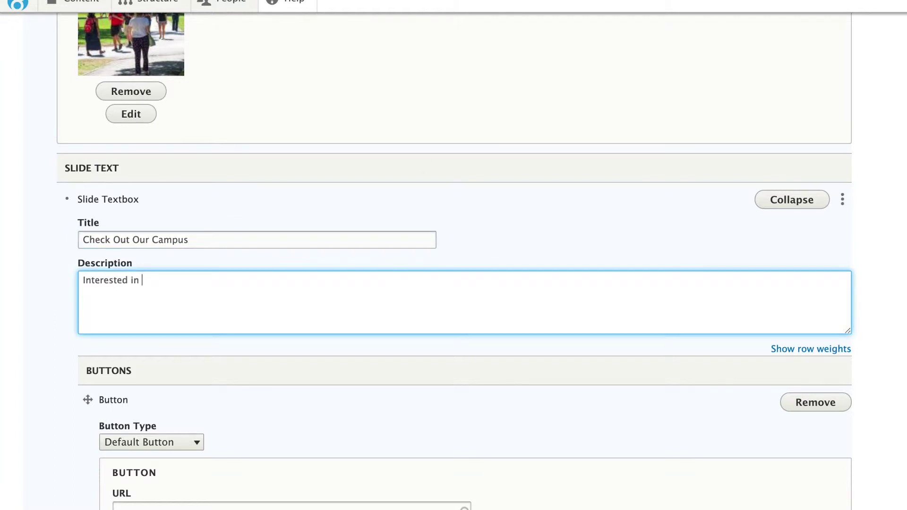
{"action": "type", "text": "visiting Ohio State? Get in "}
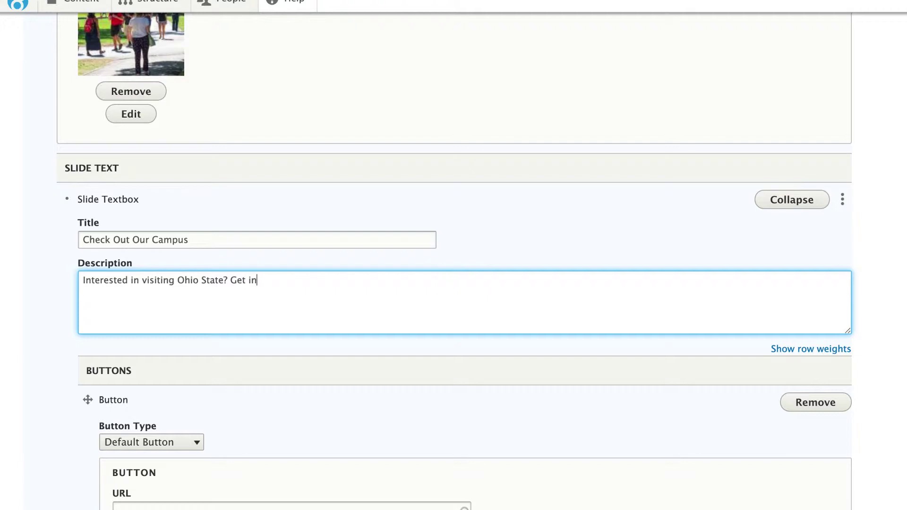
{"action": "type", "text": "touch t"}
{"action": "type", "text": "o schedule a tour!"}
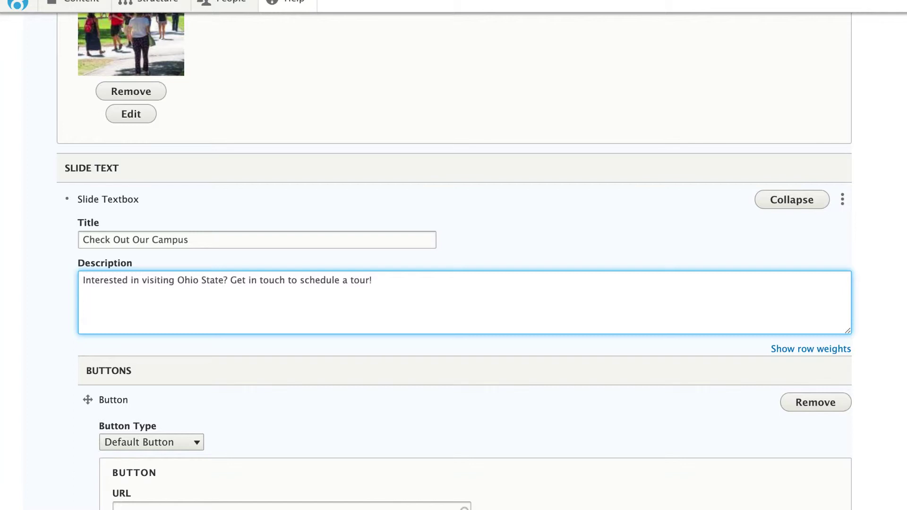
{"action": "scroll", "coordinate": [423, 298], "scroll_direction": "down", "scroll_amount": 1}
{"action": "scroll", "coordinate": [423, 298], "scroll_direction": "down", "scroll_amount": 1}
{"action": "scroll", "coordinate": [424, 298], "scroll_direction": "down", "scroll_amount": 2}
{"action": "scroll", "coordinate": [422, 302], "scroll_direction": "down", "scroll_amount": 1}
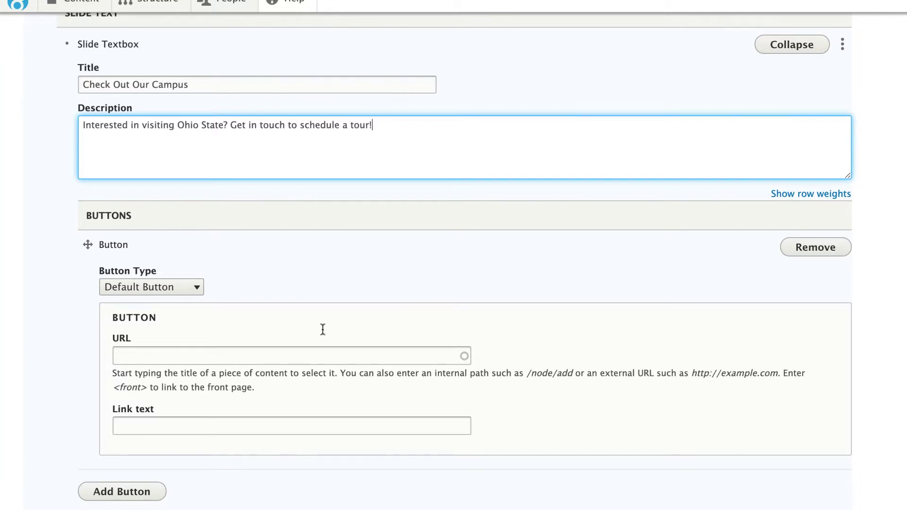
Set the slide button's URL to the web services mailto email address, replacing earlier About and Google entries.
{"action": "left_click", "coordinate": [314, 358]}
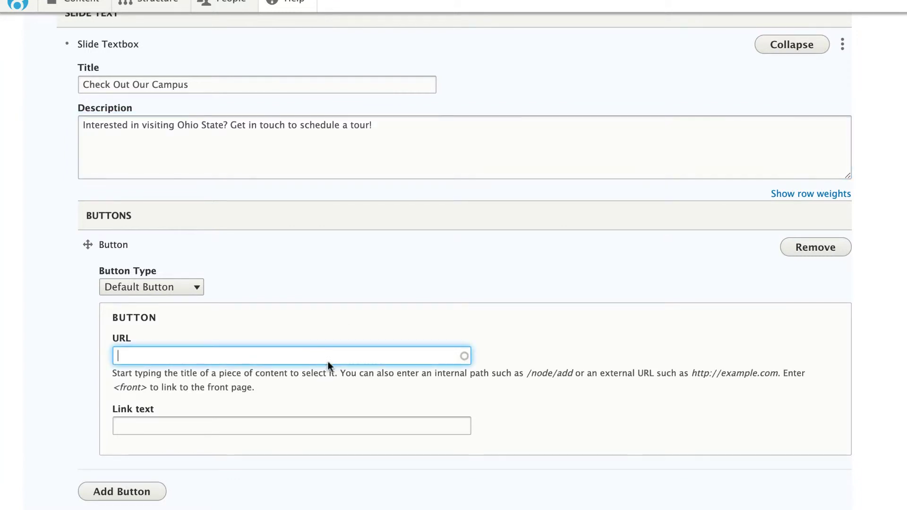
{"action": "type", "text": "about"}
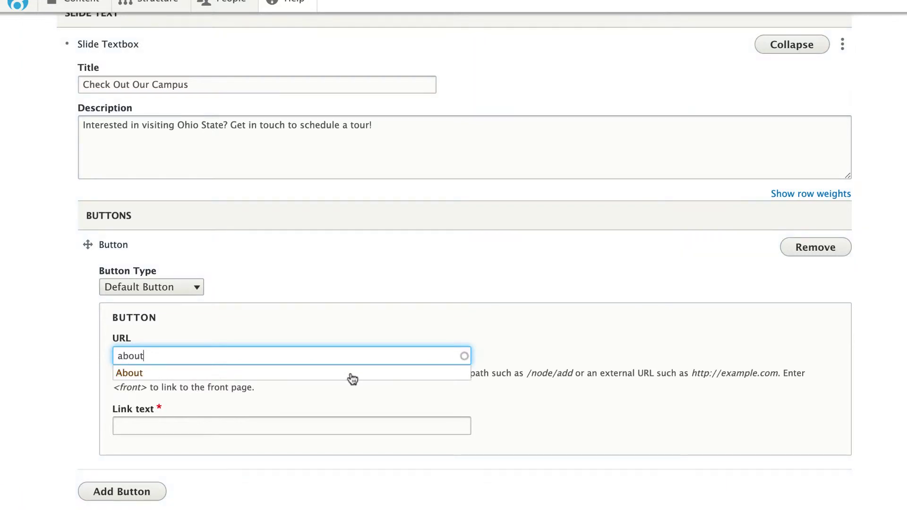
{"action": "left_click", "coordinate": [343, 376]}
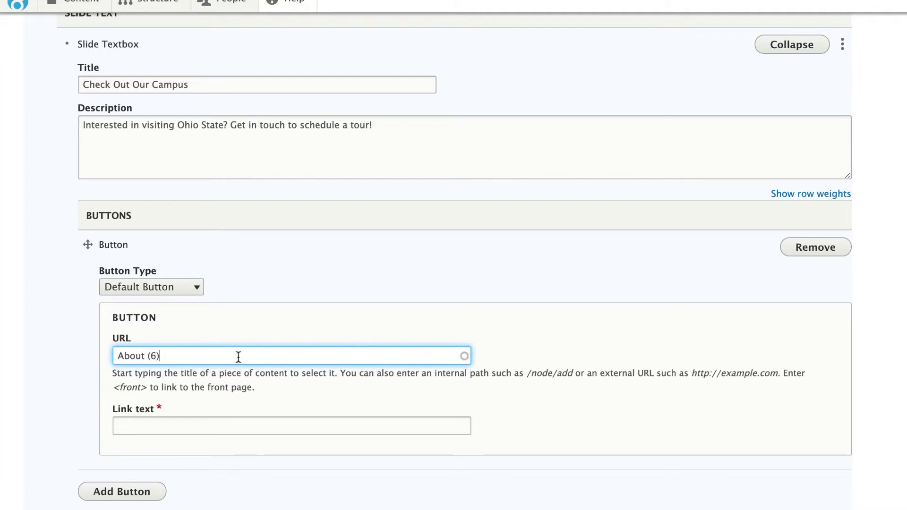
{"action": "left_click_drag", "start_coordinate": [159, 356], "coordinate": [130, 356]}
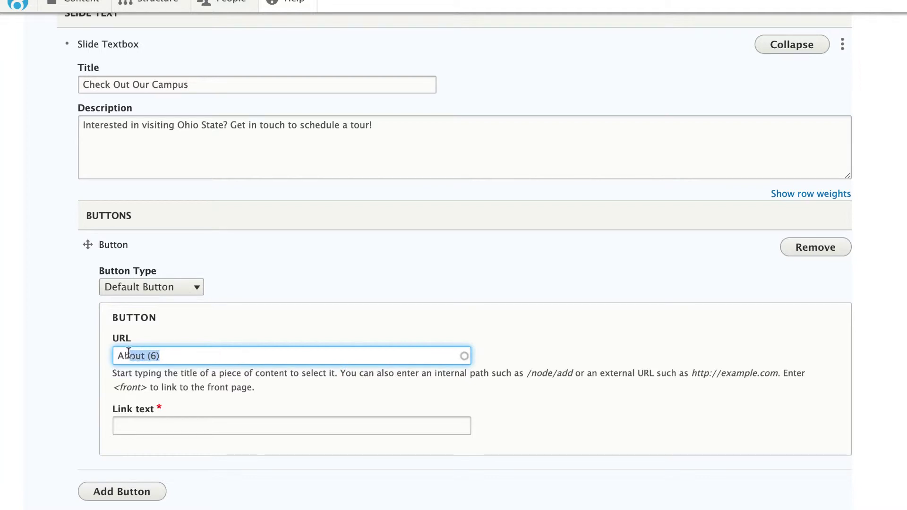
{"action": "triple_click", "coordinate": [160, 356]}
{"action": "type", "text": "http://www.google.c"}
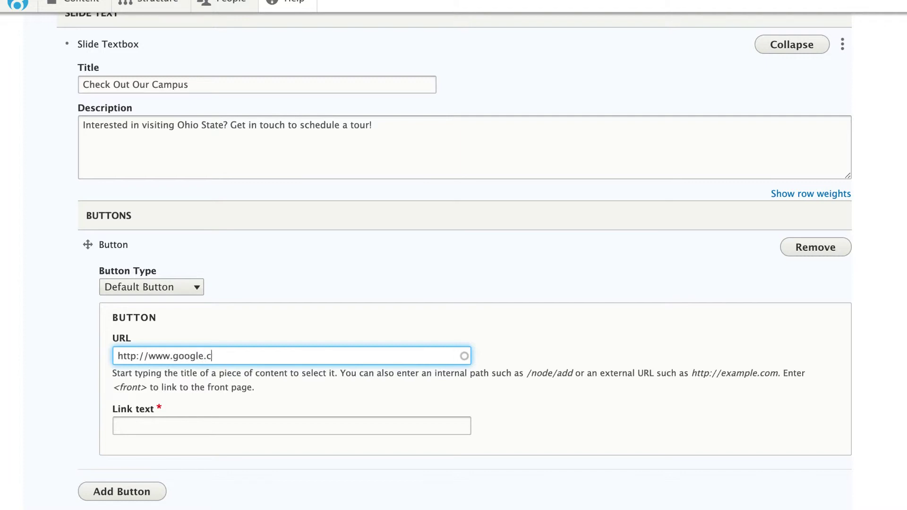
{"action": "type", "text": "om"}
{"action": "left_click_drag", "start_coordinate": [230, 356], "coordinate": [58, 360]}
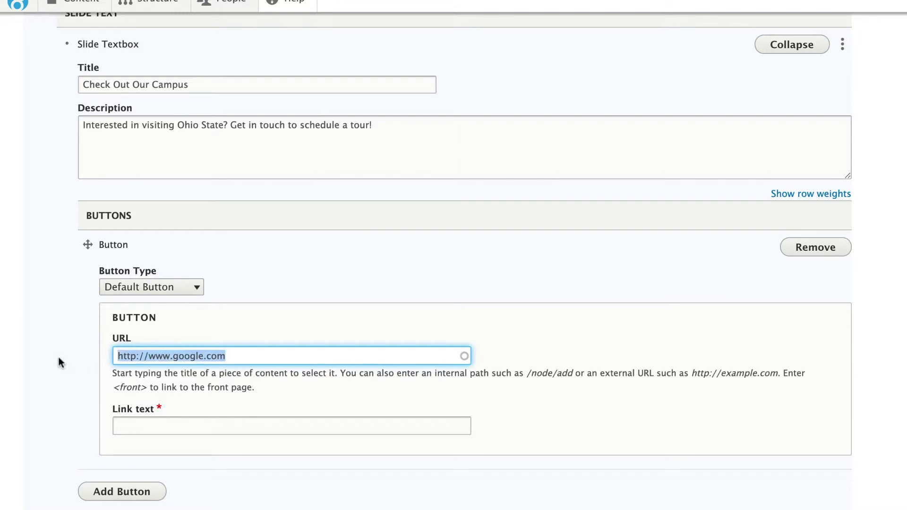
{"action": "type", "text": "mailto:"}
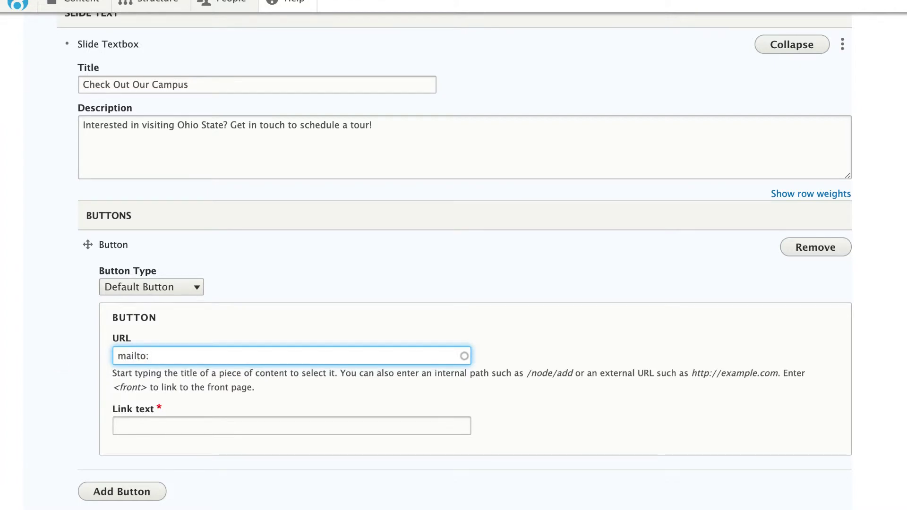
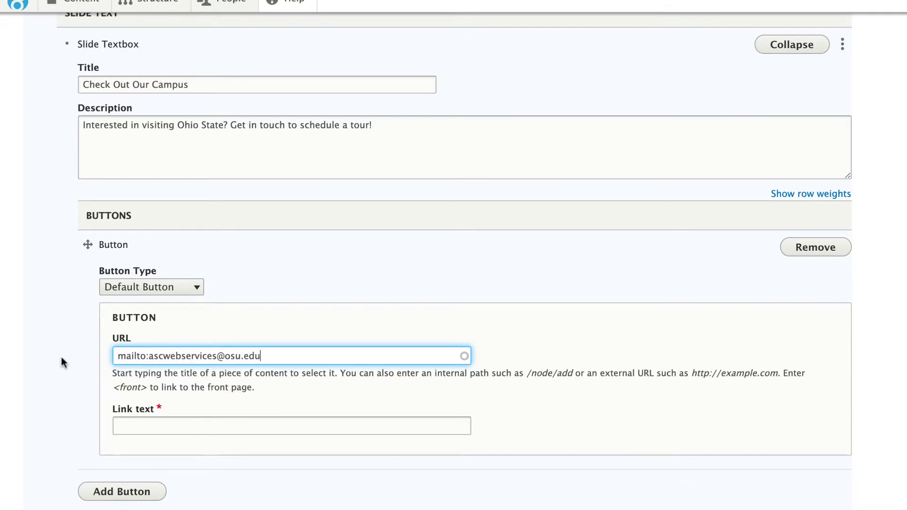
{"action": "scroll", "coordinate": [73, 379], "scroll_direction": "down", "scroll_amount": 2}
{"action": "scroll", "coordinate": [73, 379], "scroll_direction": "down", "scroll_amount": 2}
Label the button 'Contact Us', then add and remove an extra empty slide.
{"action": "left_click", "coordinate": [155, 340]}
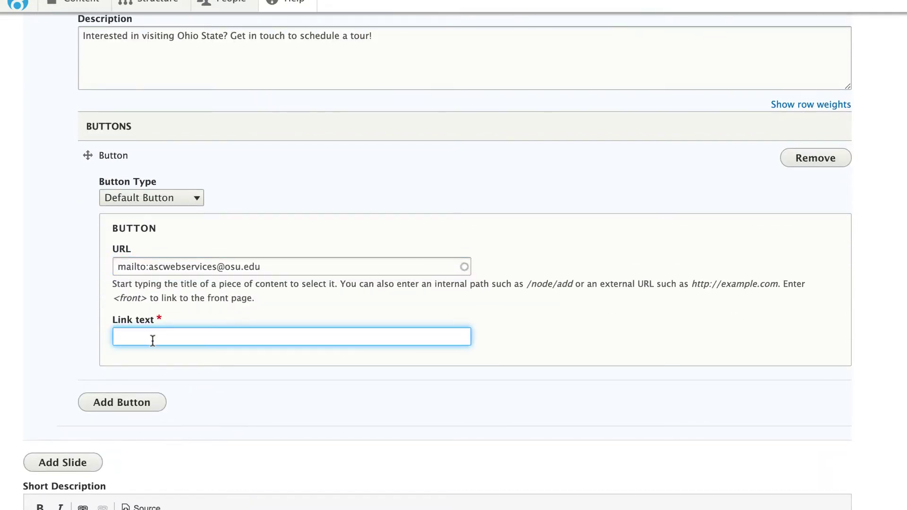
{"action": "type", "text": "Contact Us"}
{"action": "left_click", "coordinate": [89, 462]}
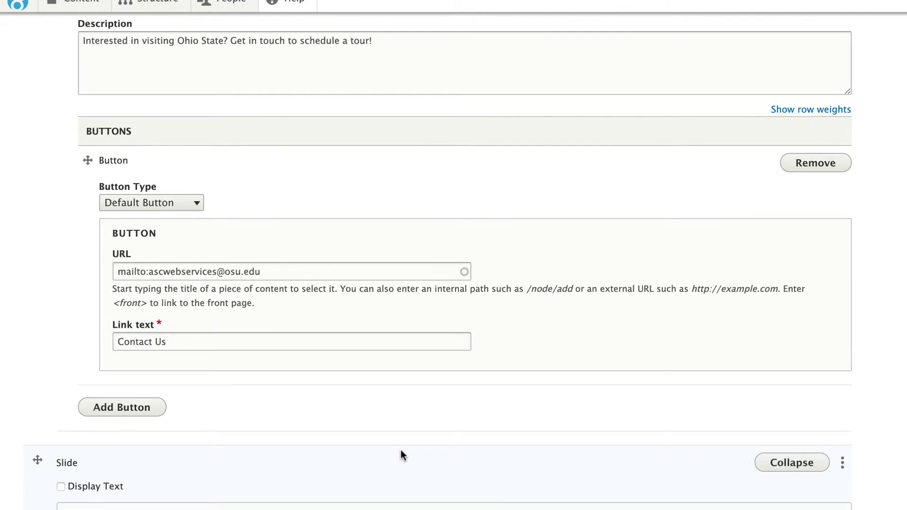
{"action": "scroll", "coordinate": [401, 449], "scroll_direction": "down", "scroll_amount": 3}
{"action": "scroll", "coordinate": [401, 450], "scroll_direction": "down", "scroll_amount": 2}
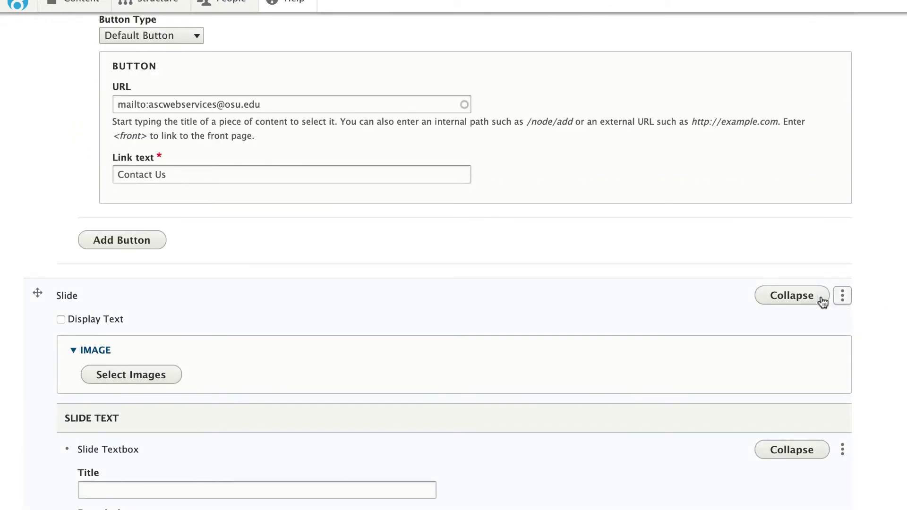
{"action": "left_click", "coordinate": [843, 296]}
{"action": "left_click", "coordinate": [842, 314]}
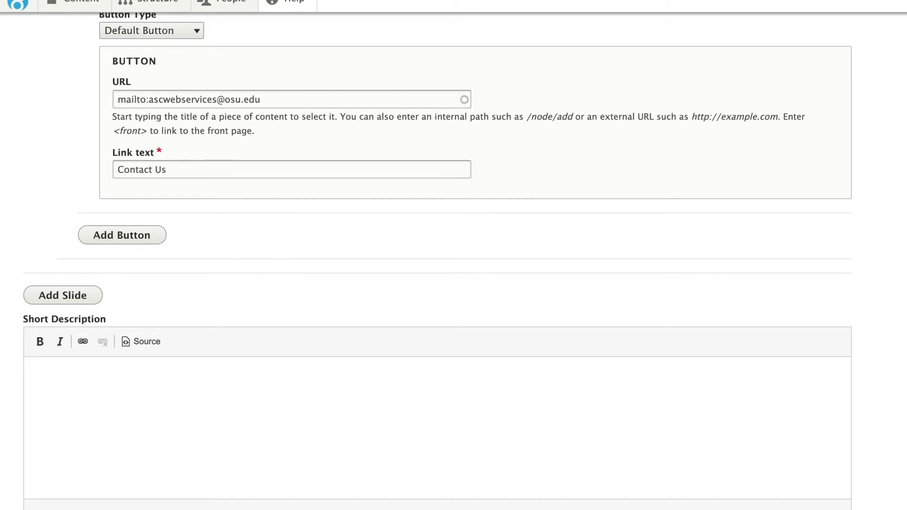
{"action": "scroll", "coordinate": [437, 262], "scroll_direction": "down", "scroll_amount": 2}
{"action": "scroll", "coordinate": [437, 262], "scroll_direction": "down", "scroll_amount": 1}
{"action": "scroll", "coordinate": [437, 261], "scroll_direction": "down", "scroll_amount": 1}
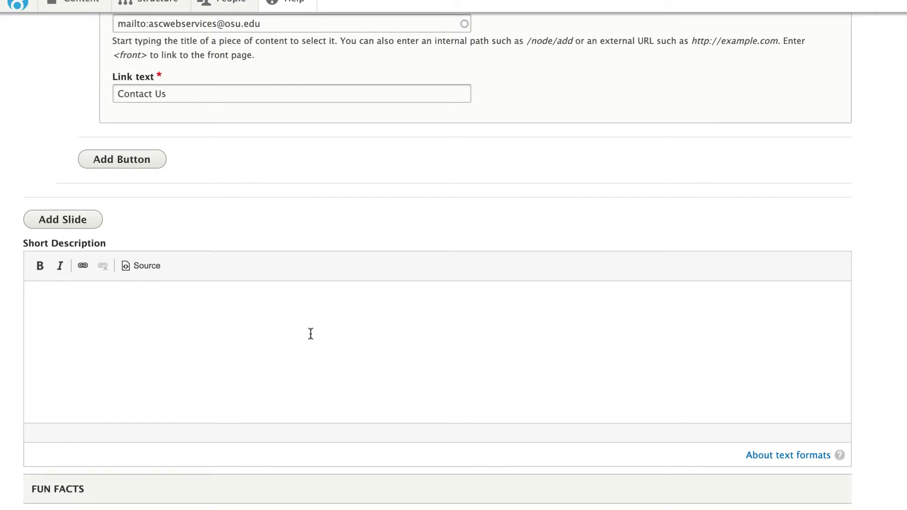
Enter 'Welcome to one of the world's most high-tech campuses' in the Short Description editor.
{"action": "left_click", "coordinate": [311, 333]}
{"action": "type", "text": "Welcome to one of the world's most high-tech campuses"}
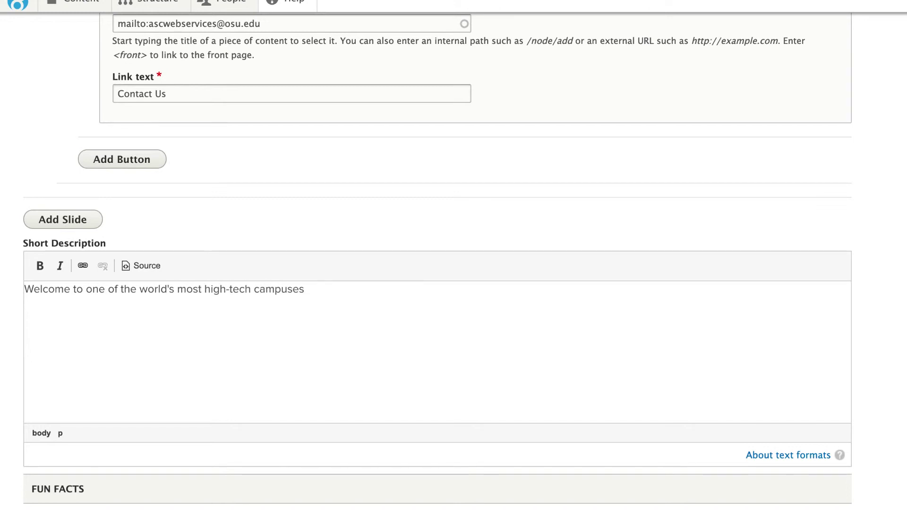
{"action": "scroll", "coordinate": [304, 307], "scroll_direction": "down", "scroll_amount": 2}
{"action": "scroll", "coordinate": [304, 198], "scroll_direction": "down", "scroll_amount": 3}
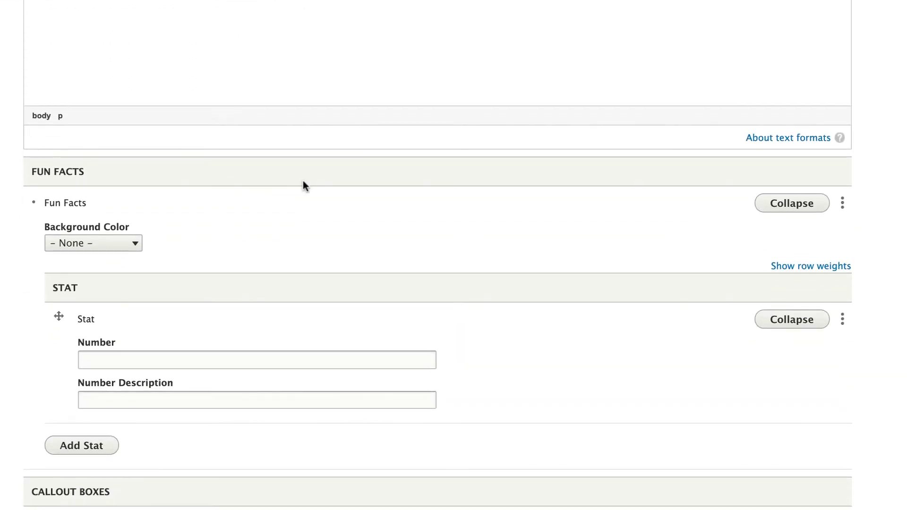
{"action": "left_click", "coordinate": [188, 13]}
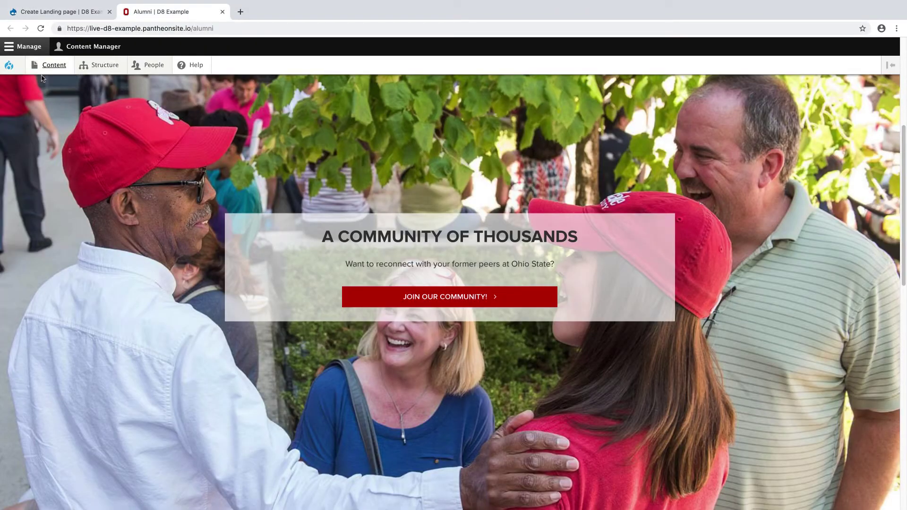
{"action": "left_click", "coordinate": [9, 64]}
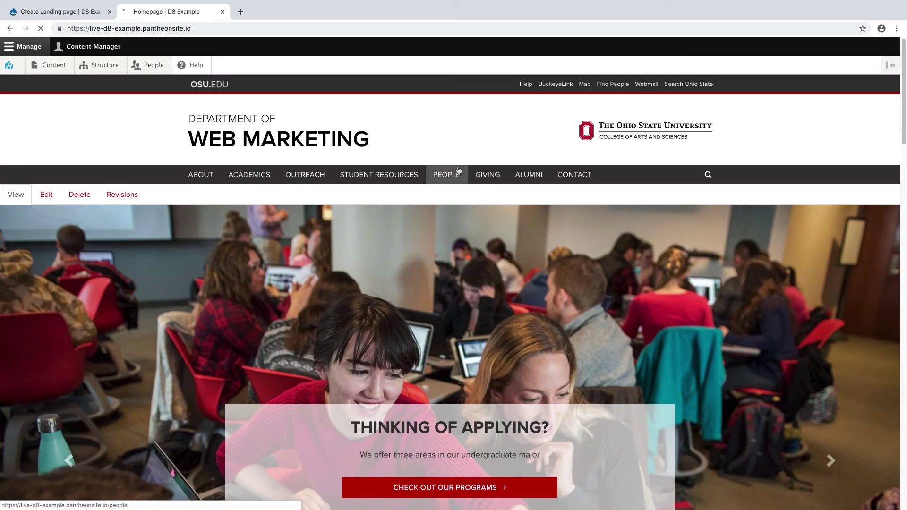
{"action": "scroll", "coordinate": [453, 159], "scroll_direction": "down", "scroll_amount": 2}
{"action": "scroll", "coordinate": [458, 170], "scroll_direction": "down", "scroll_amount": 3}
{"action": "scroll", "coordinate": [456, 169], "scroll_direction": "down", "scroll_amount": 2}
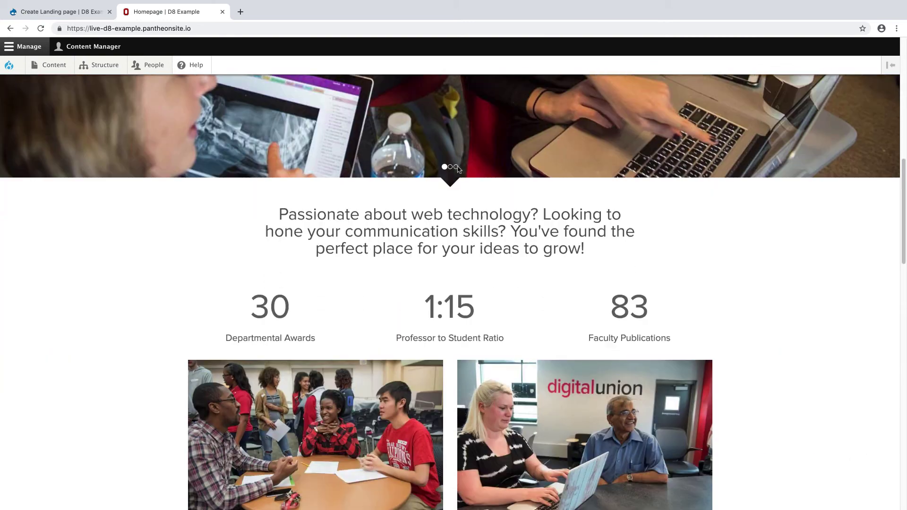
{"action": "scroll", "coordinate": [457, 169], "scroll_direction": "down", "scroll_amount": 1}
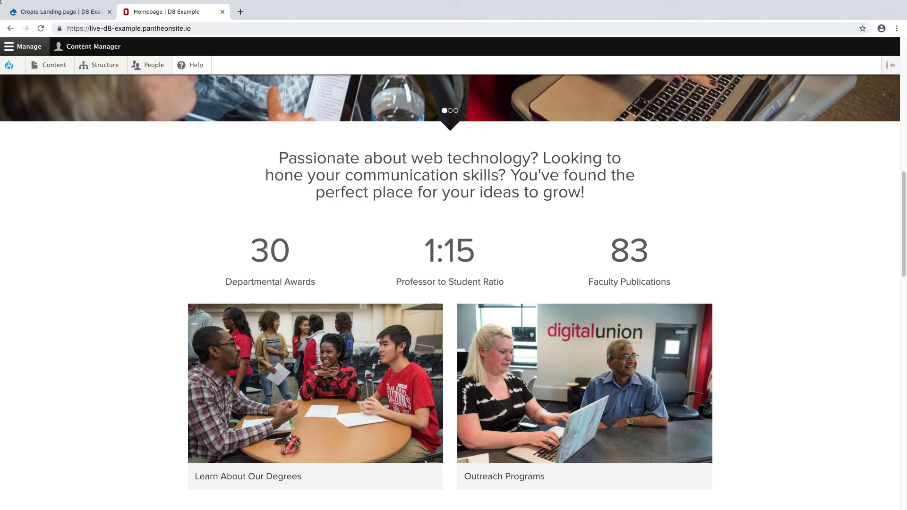
{"action": "left_click", "coordinate": [44, 14]}
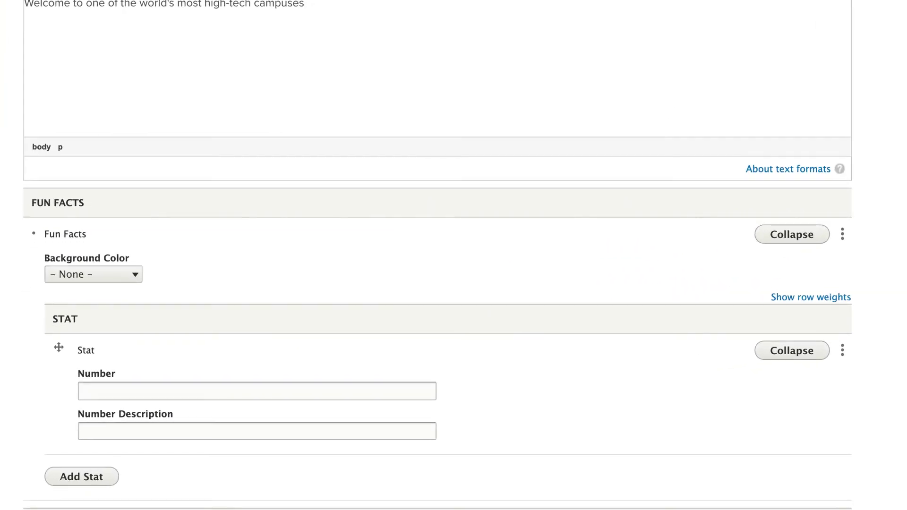
{"action": "scroll", "coordinate": [394, 116], "scroll_direction": "down", "scroll_amount": 1}
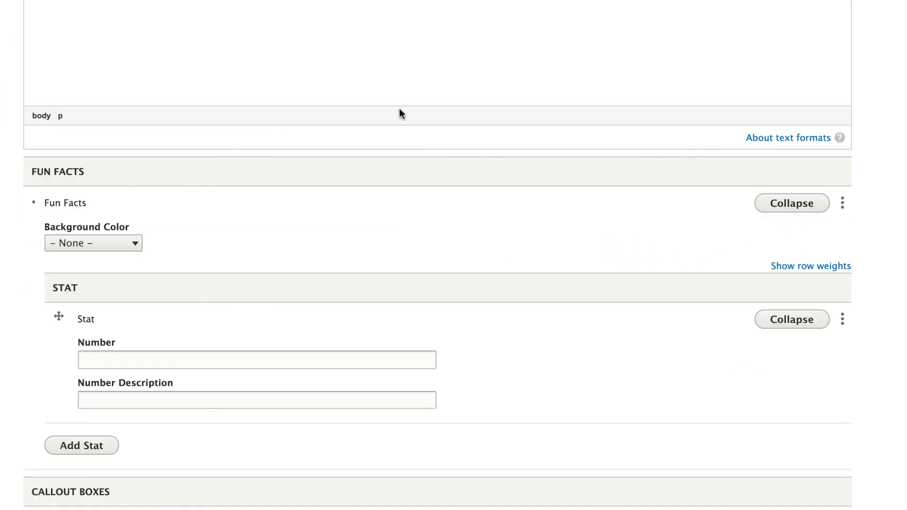
{"action": "scroll", "coordinate": [358, 167], "scroll_direction": "down", "scroll_amount": 1}
{"action": "scroll", "coordinate": [283, 181], "scroll_direction": "down", "scroll_amount": 4}
Try the Fun Facts number fields, then remove the empty Fun Facts block.
{"action": "left_click", "coordinate": [192, 198]}
{"action": "left_click", "coordinate": [232, 240]}
{"action": "scroll", "coordinate": [230, 239], "scroll_direction": "down", "scroll_amount": 1}
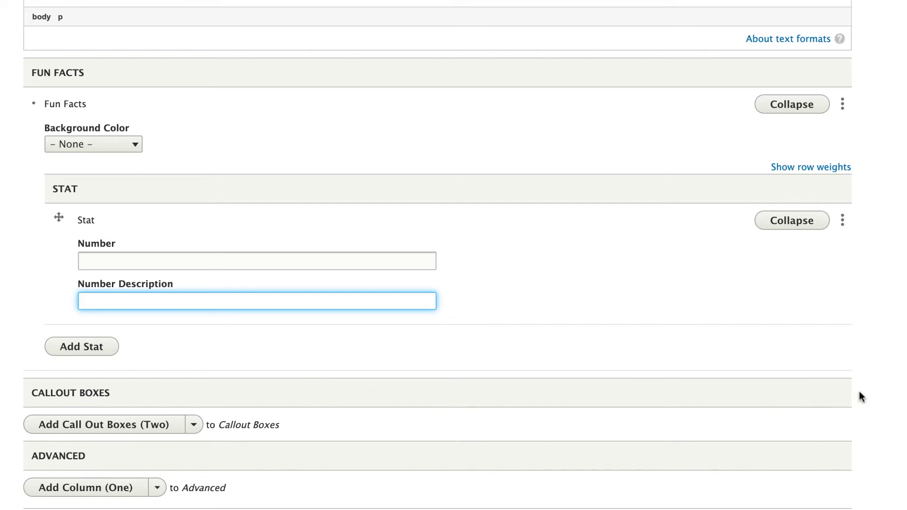
{"action": "left_click", "coordinate": [842, 104]}
{"action": "left_click", "coordinate": [815, 124]}
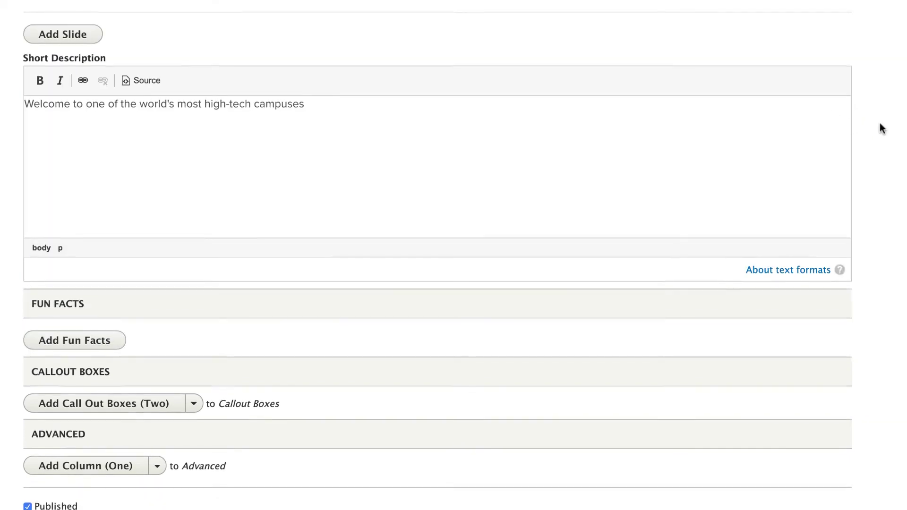
{"action": "scroll", "coordinate": [879, 125], "scroll_direction": "down", "scroll_amount": 3}
Save the Explore Our Campus landing page and scroll through the published result.
{"action": "left_click", "coordinate": [61, 440]}
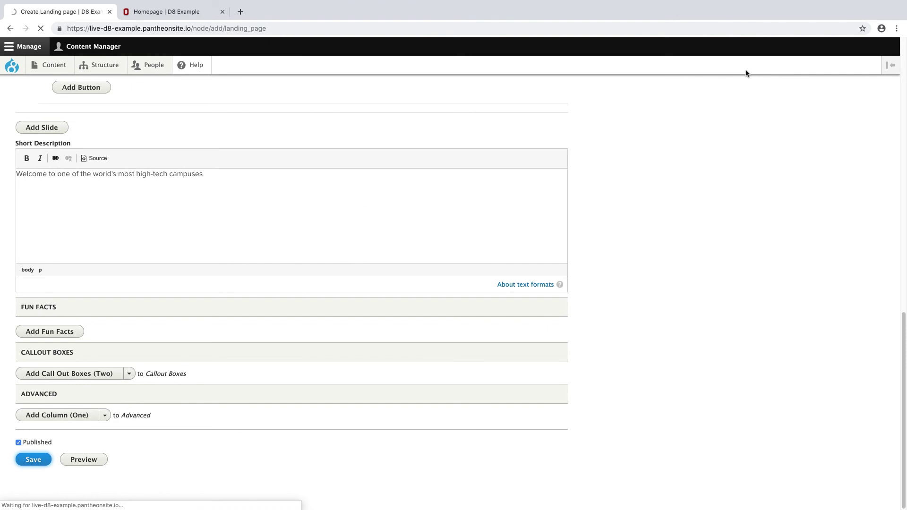
{"action": "scroll", "coordinate": [745, 87], "scroll_direction": "down", "scroll_amount": 3}
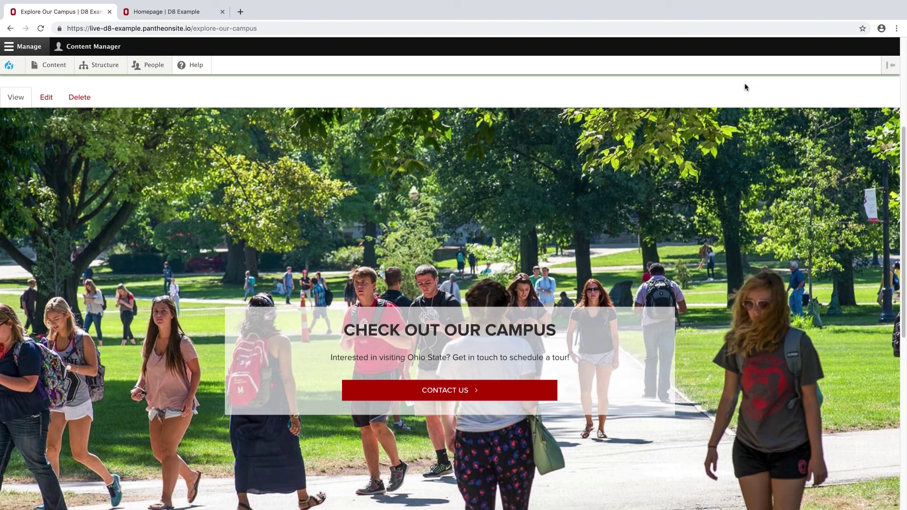
{"action": "scroll", "coordinate": [744, 87], "scroll_direction": "down", "scroll_amount": 4}
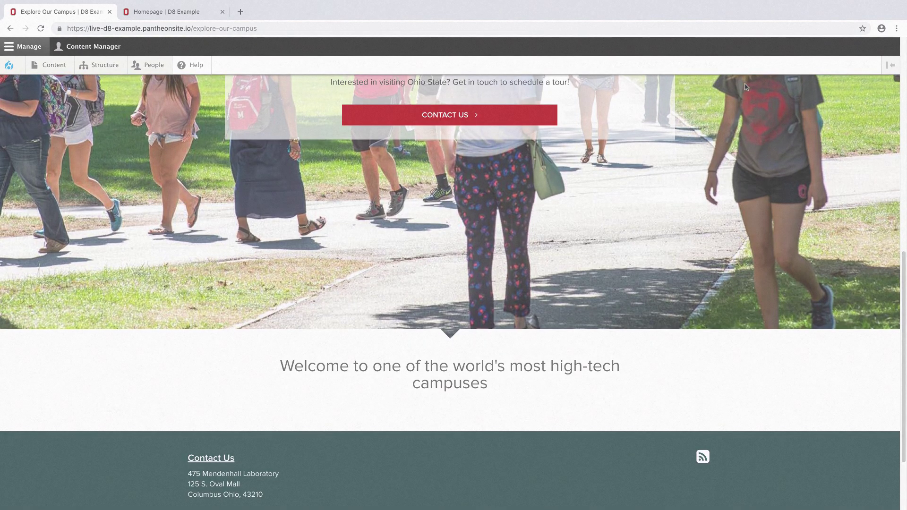